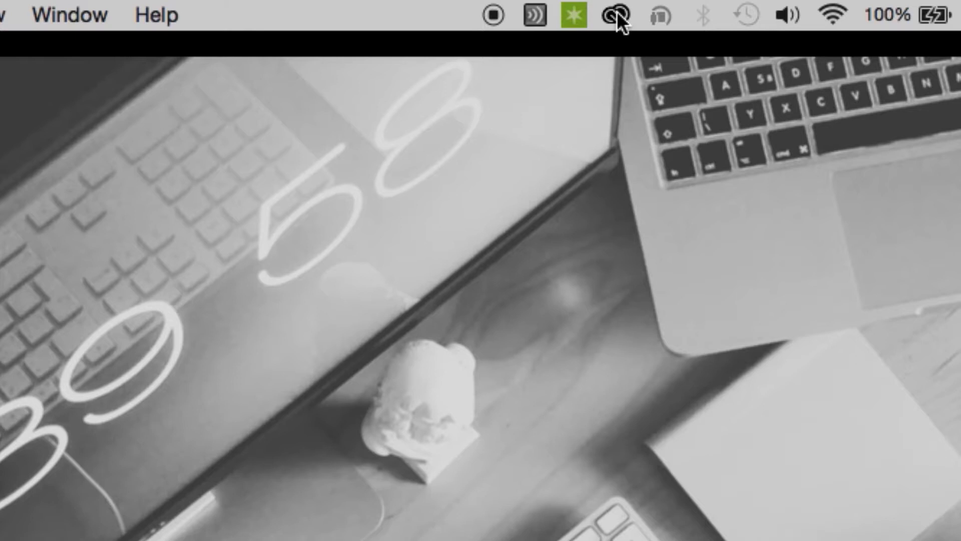
- Install Extension Manager CC from the Creative Cloud Apps list
{"action": "left_click", "coordinate": [617, 13]}
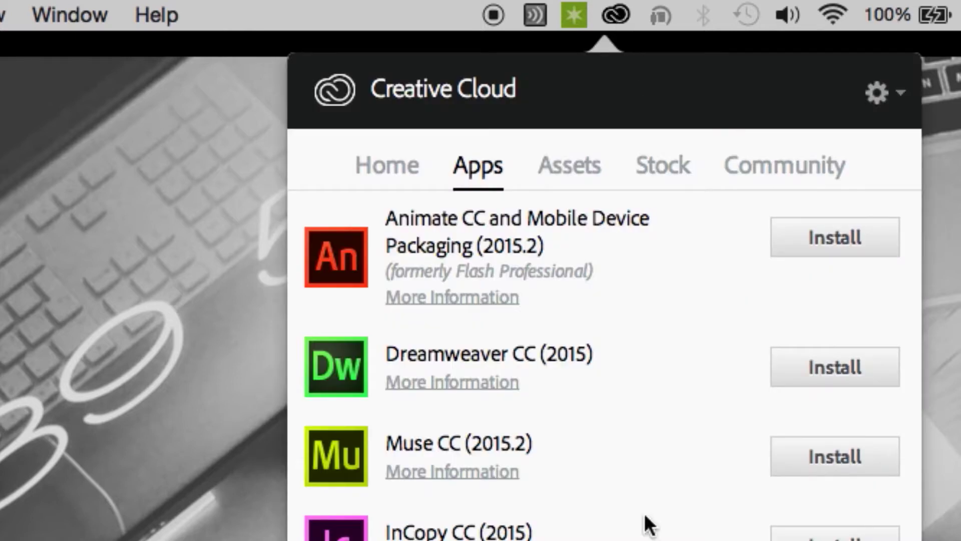
{"action": "scroll", "coordinate": [645, 513], "scroll_direction": "down", "scroll_amount": 10}
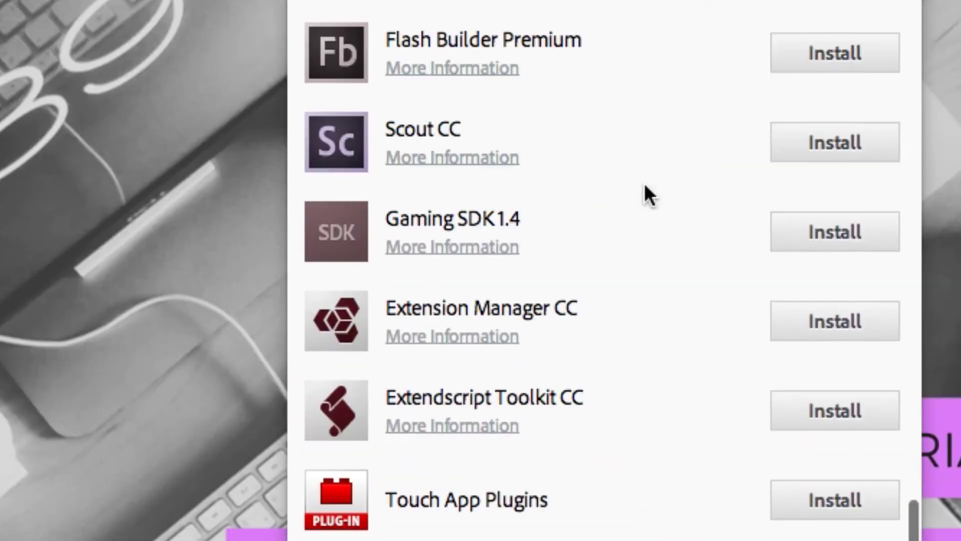
{"action": "left_click", "coordinate": [823, 338]}
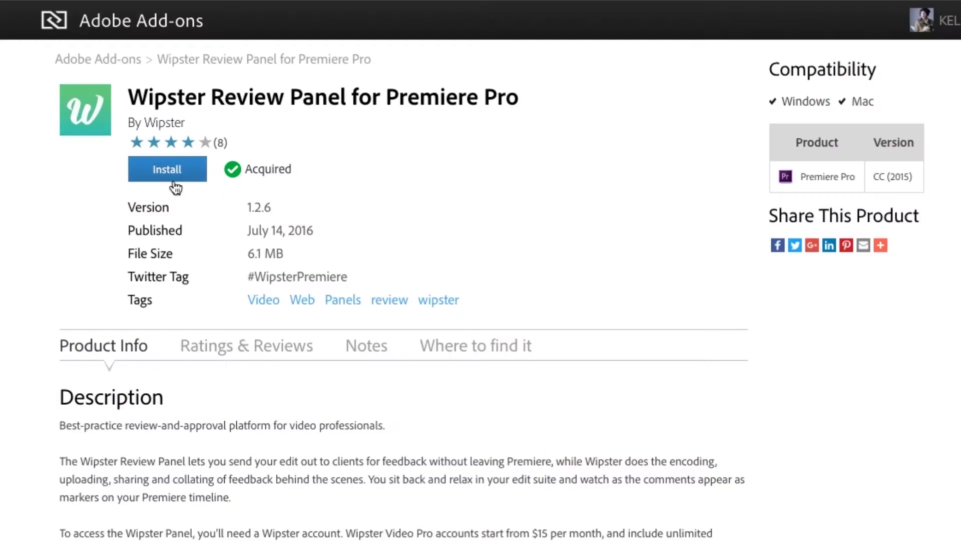
- Get the free Wipster Review Panel for Premiere Pro from Adobe Add-ons
{"action": "left_click", "coordinate": [173, 169]}
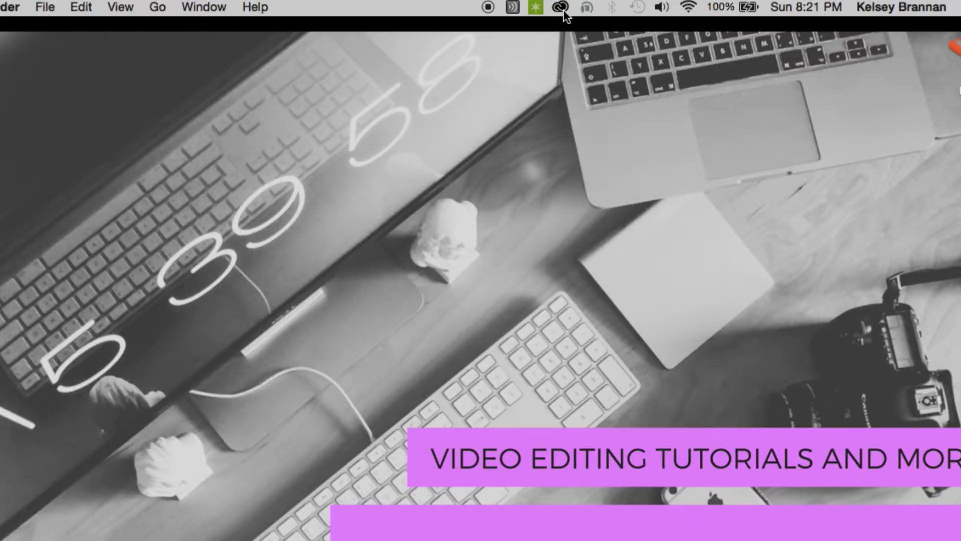
- Open Preferences from the Creative Cloud panel's gear menu
{"action": "left_click", "coordinate": [560, 7]}
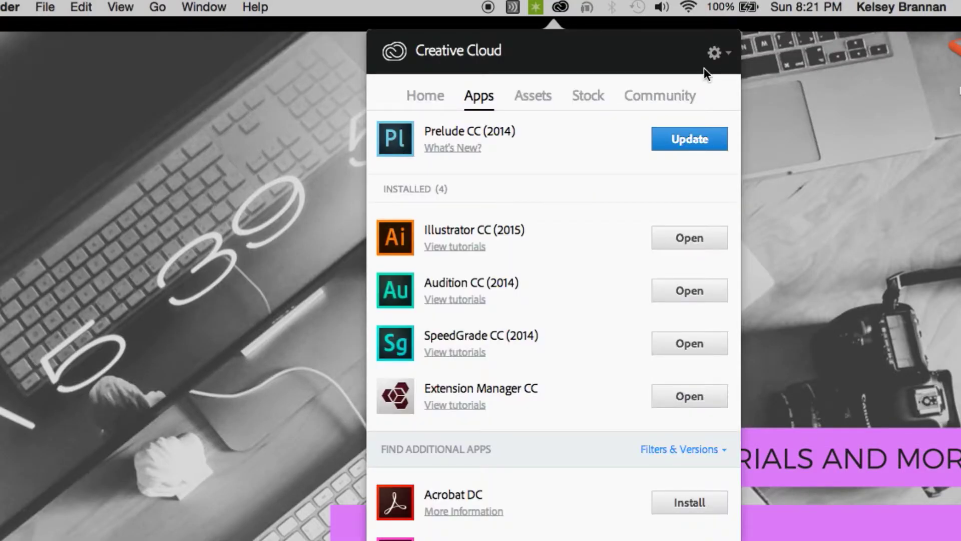
{"action": "left_click", "coordinate": [716, 53]}
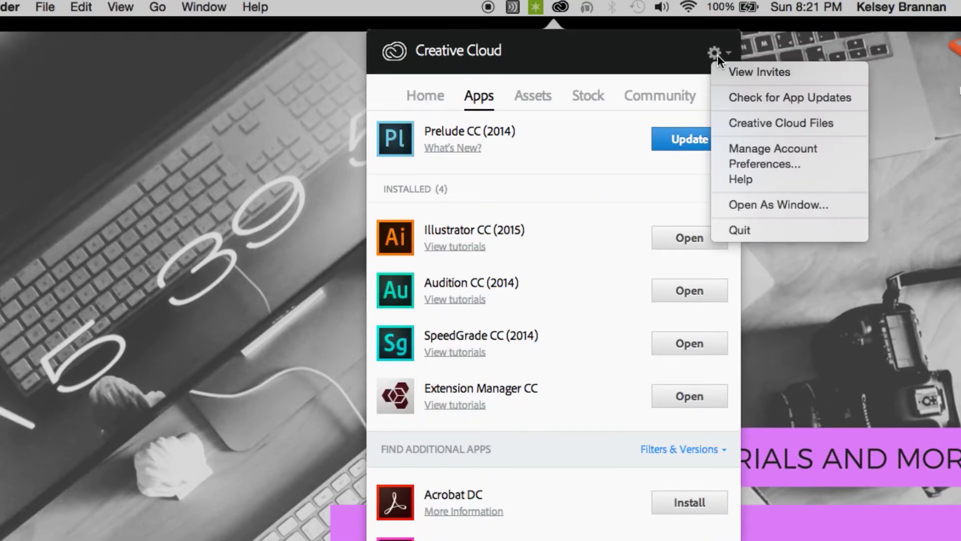
{"action": "left_click", "coordinate": [750, 171]}
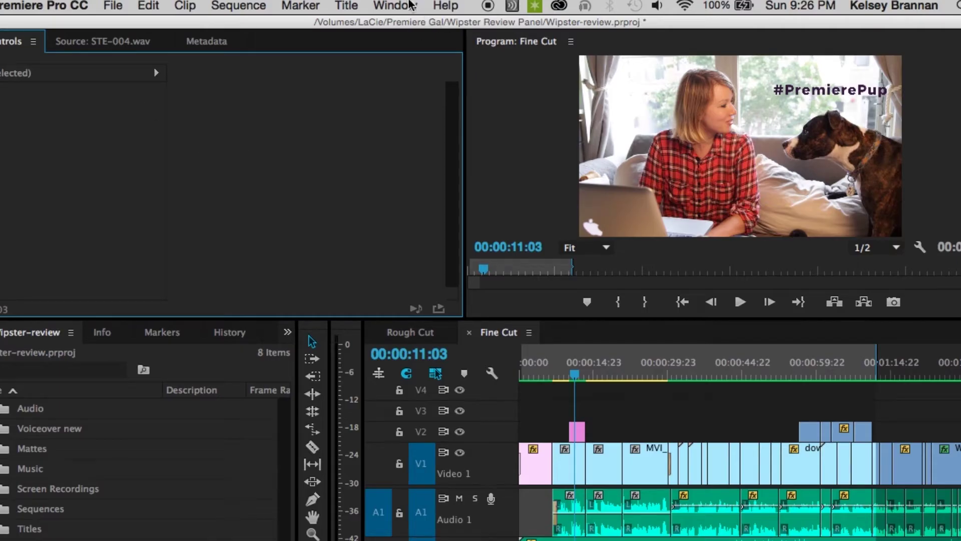
- Launch Wipster Review Panel 1.2.6 from Window > Extensions
{"action": "left_click", "coordinate": [453, 5]}
{"action": "mouse_move", "coordinate": [383, 114]}
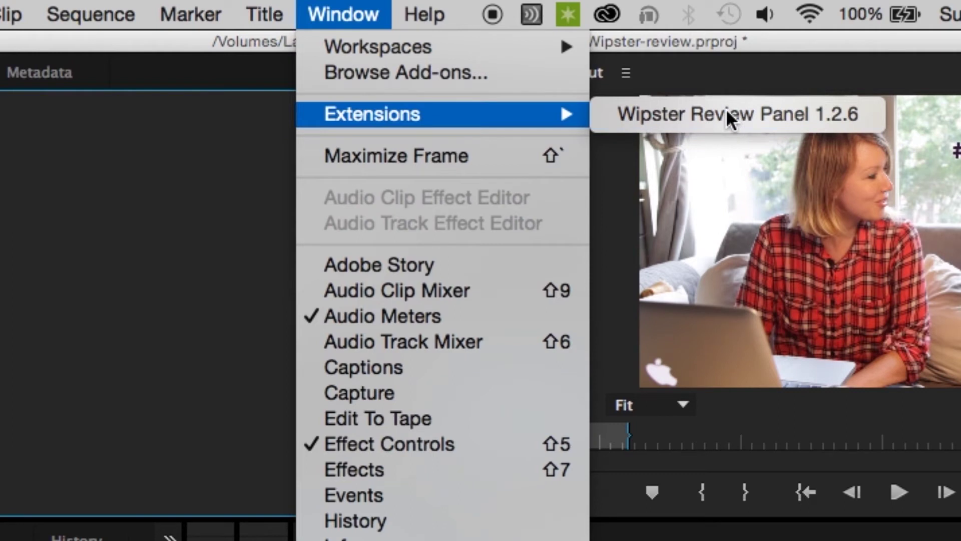
{"action": "left_click", "coordinate": [727, 113]}
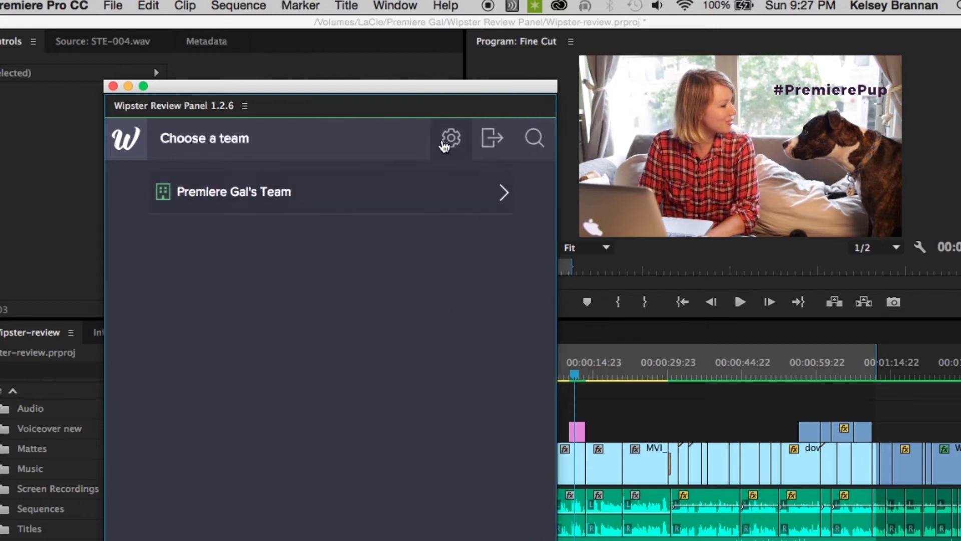
- Open the Wipster panel Settings, then return focus to the Fine Cut timeline
{"action": "left_click", "coordinate": [451, 145]}
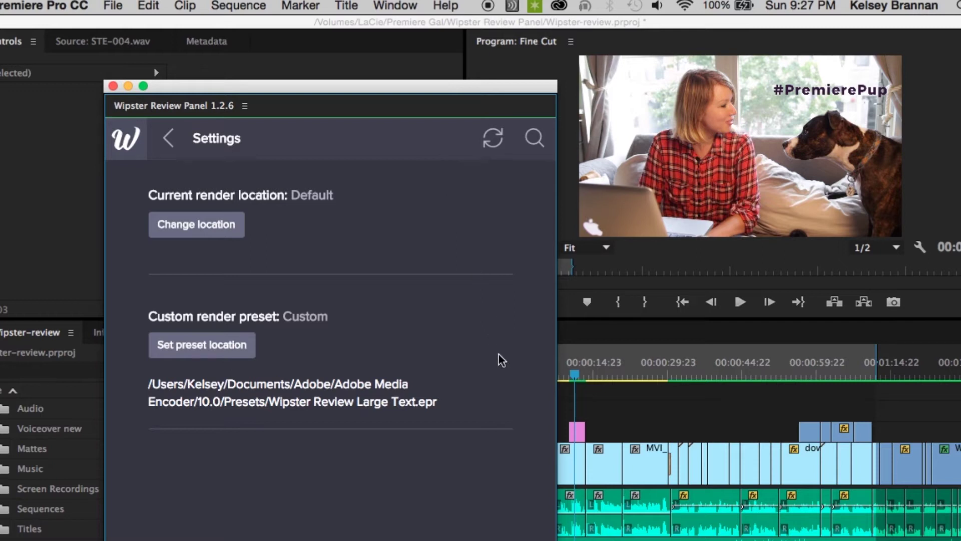
{"action": "left_click", "coordinate": [575, 373]}
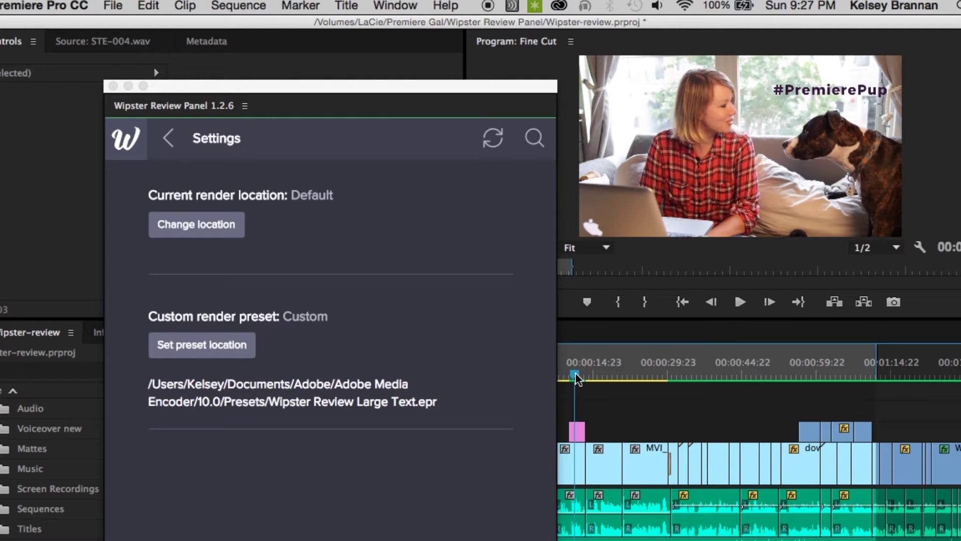
- Open the Export Media settings for the sequence
{"action": "left_click", "coordinate": [109, 6]}
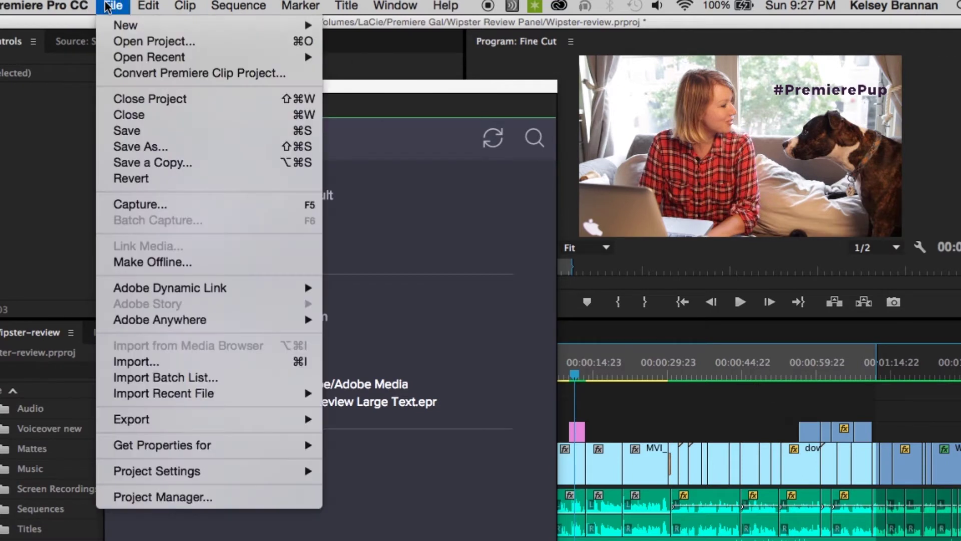
{"action": "mouse_move", "coordinate": [163, 419]}
{"action": "left_click", "coordinate": [356, 413]}
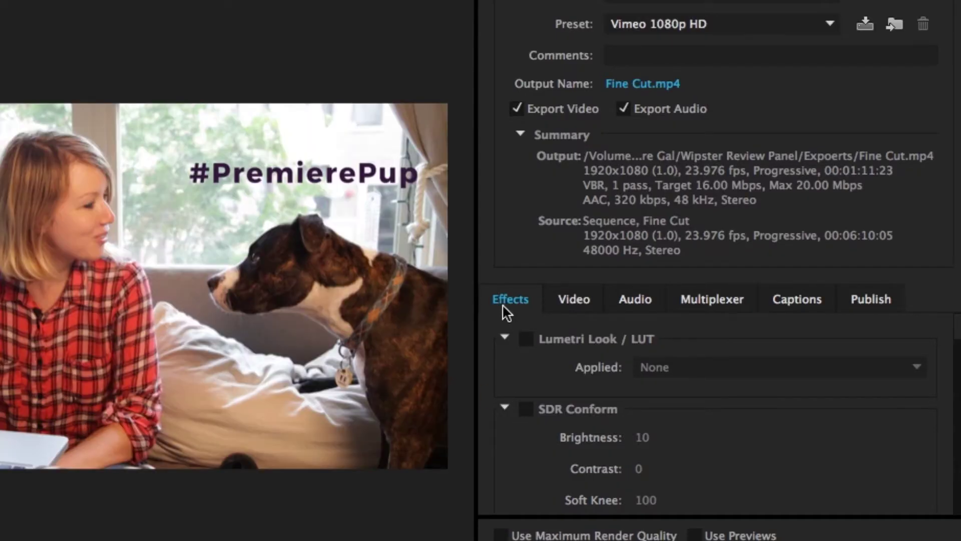
{"action": "scroll", "coordinate": [520, 434], "scroll_direction": "down", "scroll_amount": 5}
{"action": "scroll", "coordinate": [520, 434], "scroll_direction": "down", "scroll_amount": 4}
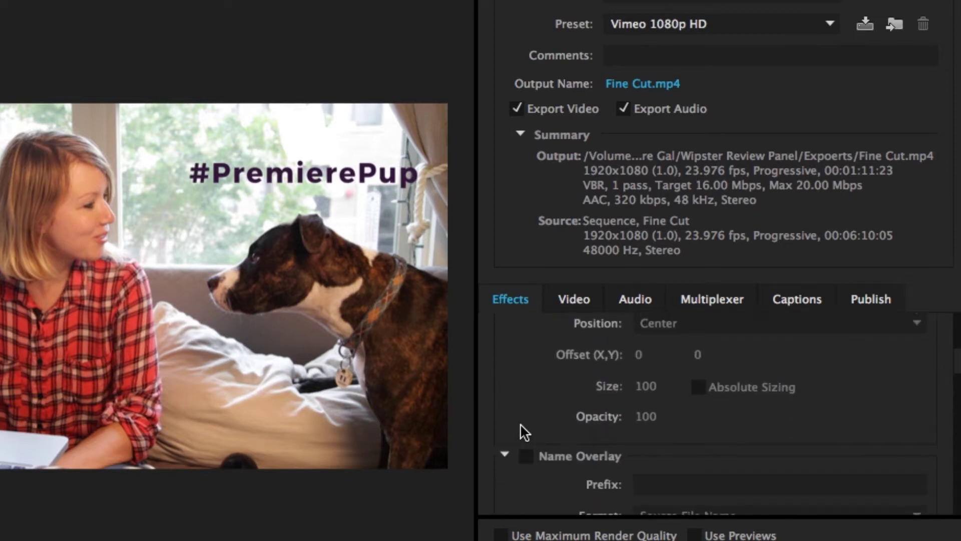
- Enable Name Overlay with prefix 'For Wipster Review' and format 'Prefix and Suffix Only'
{"action": "left_click", "coordinate": [526, 377]}
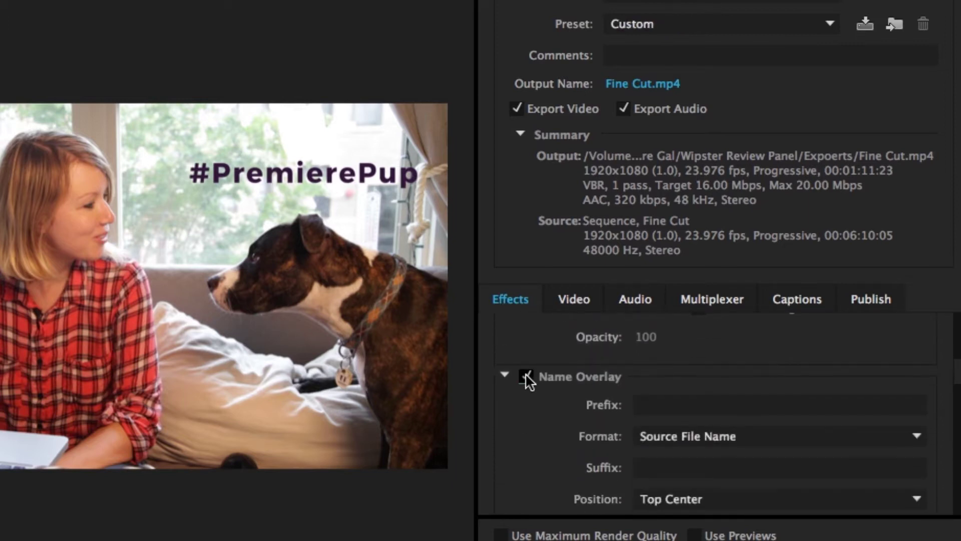
{"action": "left_click", "coordinate": [646, 406]}
{"action": "type", "text": "For Wipster Review"}
{"action": "left_click", "coordinate": [524, 436]}
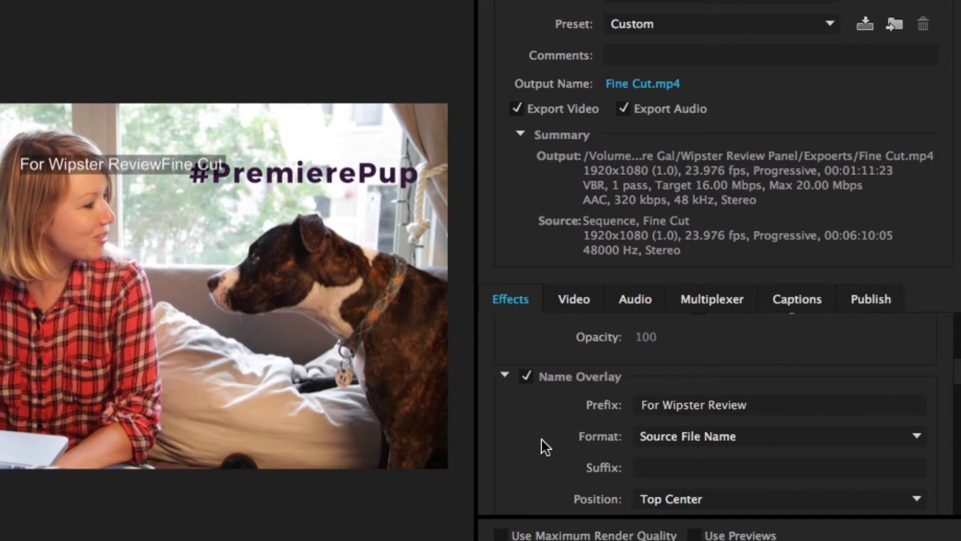
{"action": "scroll", "coordinate": [544, 445], "scroll_direction": "down", "scroll_amount": 3}
{"action": "left_click", "coordinate": [667, 378]}
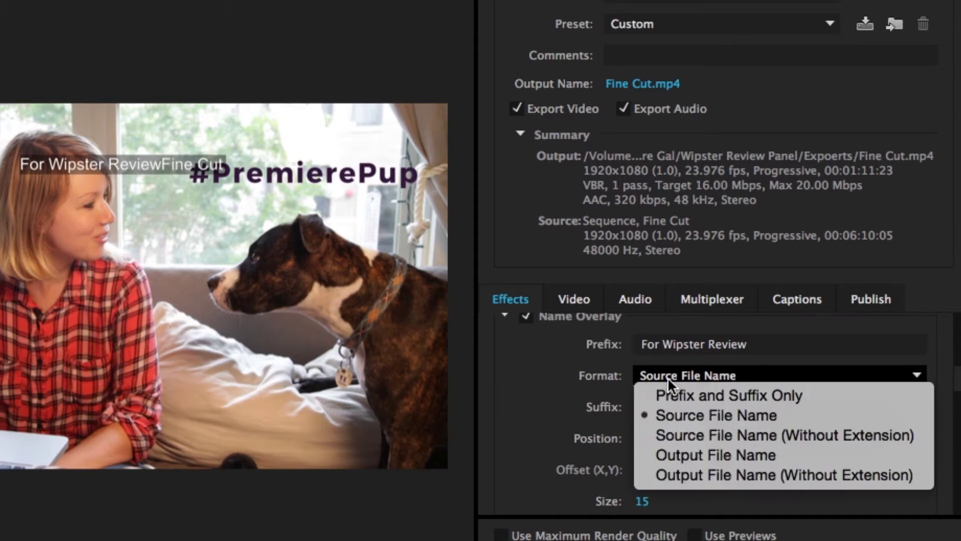
{"action": "left_click", "coordinate": [671, 395]}
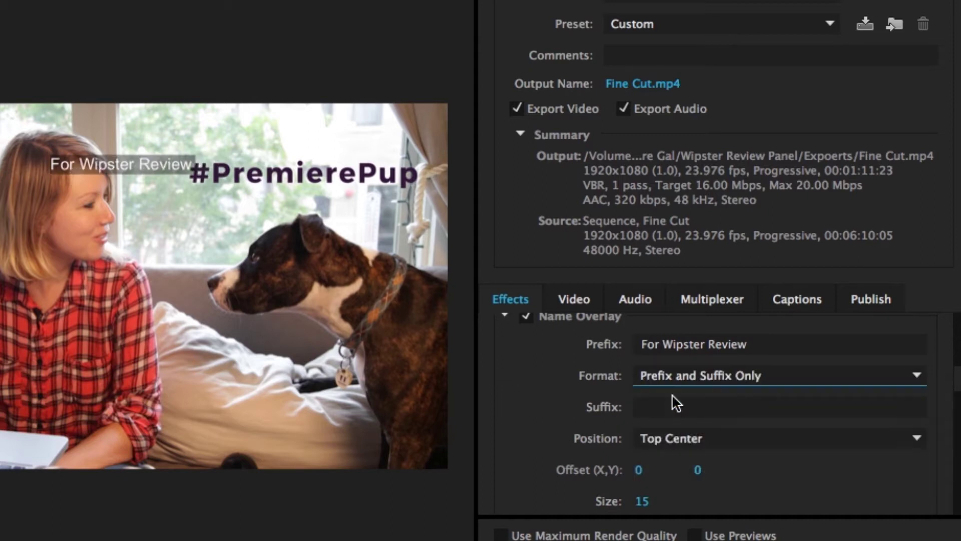
- Set overlay size 30 at Bottom Center and save the settings as a preset
{"action": "left_click", "coordinate": [640, 501]}
{"action": "type", "text": "30"}
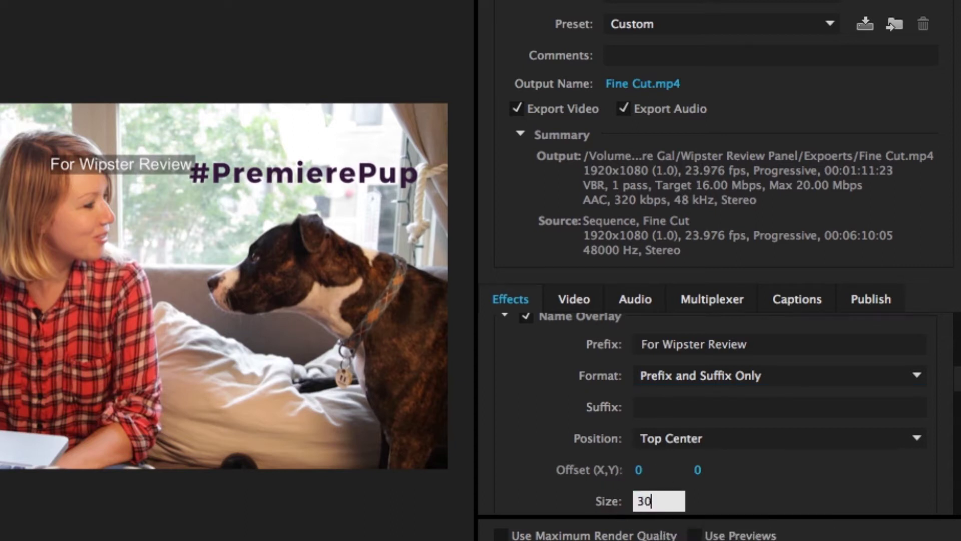
{"action": "key", "text": "Return"}
{"action": "left_click", "coordinate": [673, 439]}
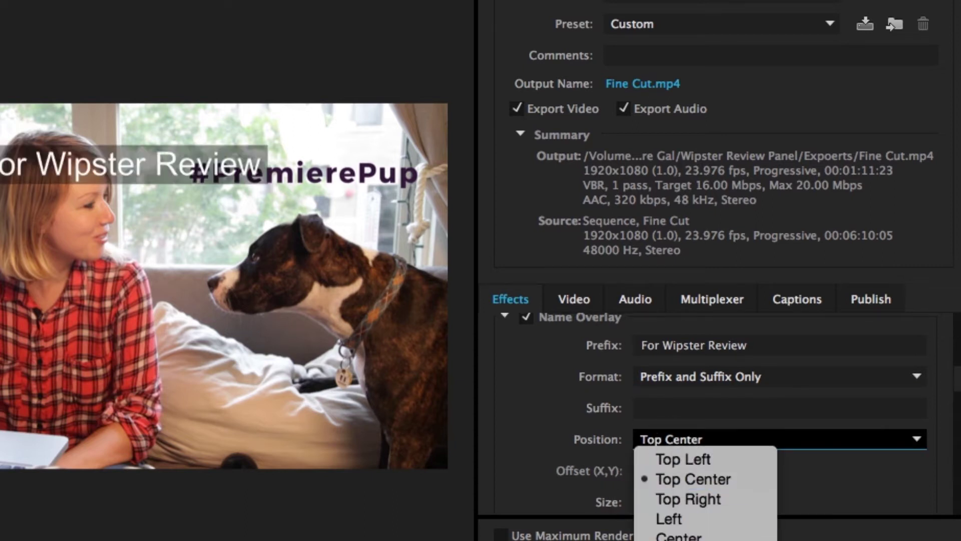
{"action": "left_click", "coordinate": [689, 539]}
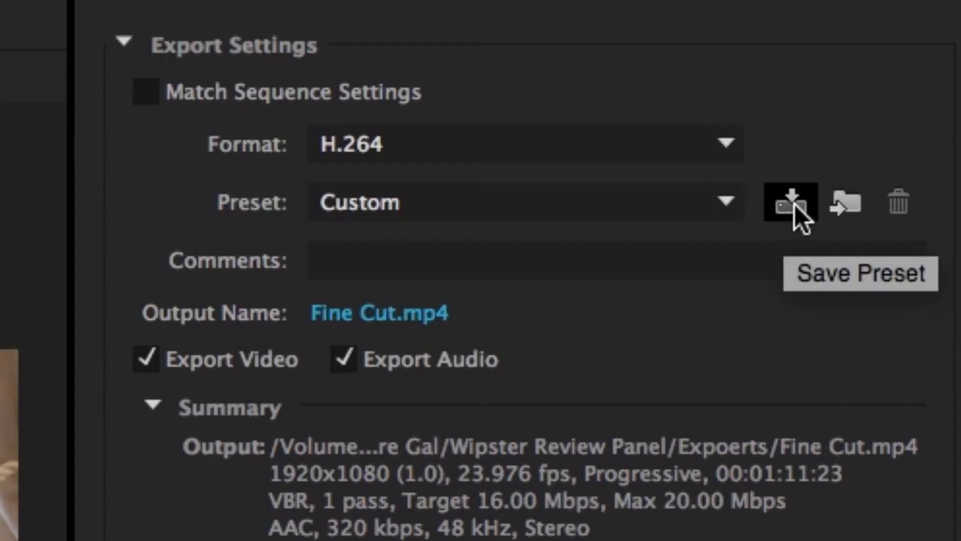
{"action": "left_click", "coordinate": [866, 25]}
{"action": "left_click", "coordinate": [795, 204]}
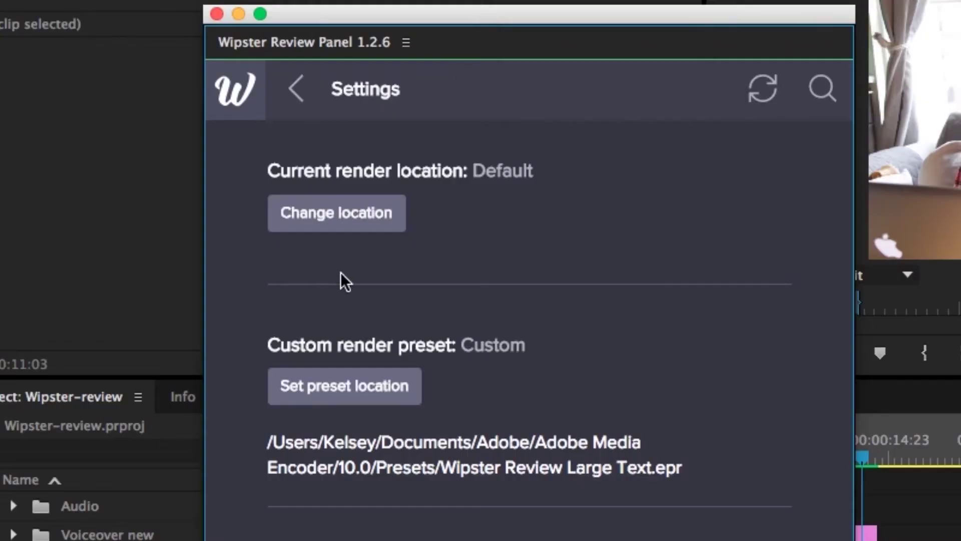
- Choose For Wipster Review - NEW.epr from the Adobe Media Encoder presets as the custom render preset
{"action": "left_click", "coordinate": [342, 389]}
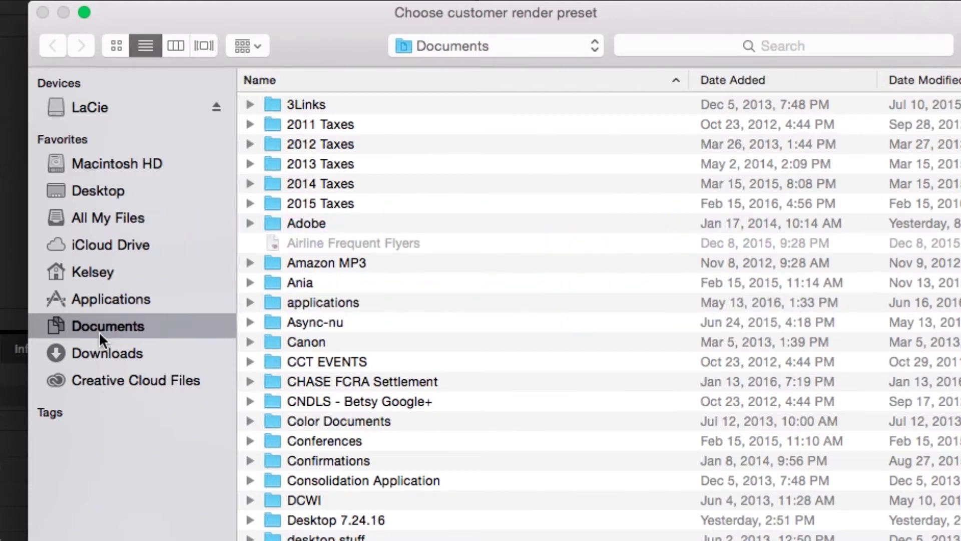
{"action": "left_click", "coordinate": [305, 223]}
{"action": "double_click", "coordinate": [305, 223]}
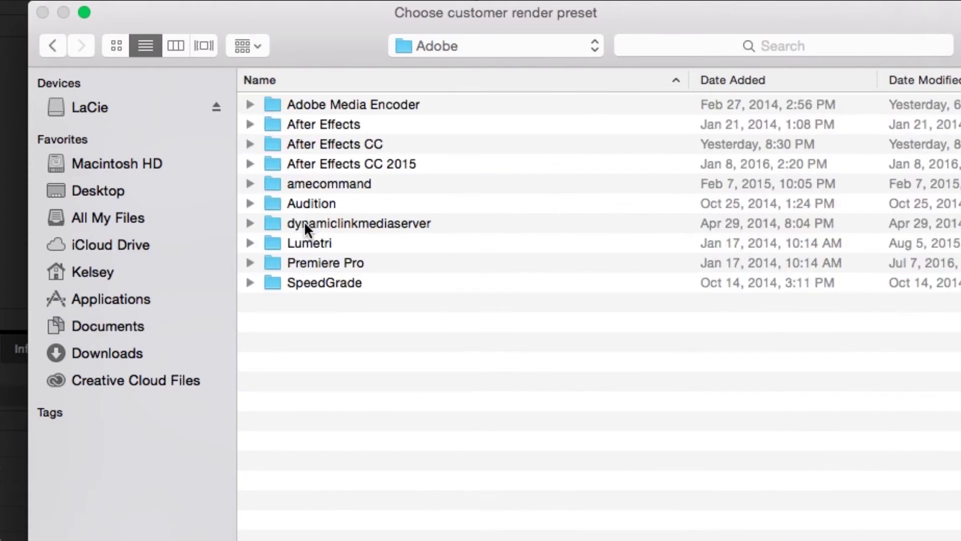
{"action": "left_click", "coordinate": [318, 103]}
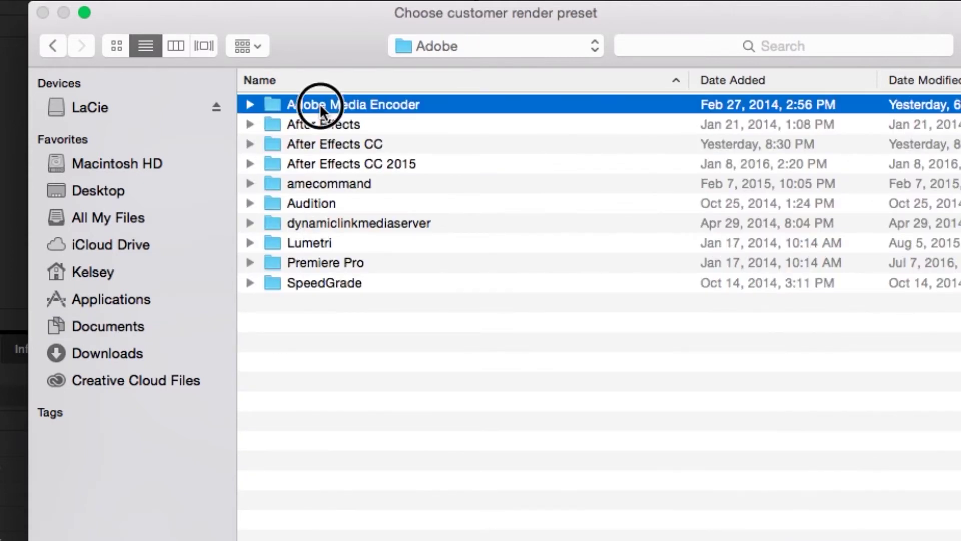
{"action": "double_click", "coordinate": [319, 104]}
{"action": "left_click", "coordinate": [369, 265]}
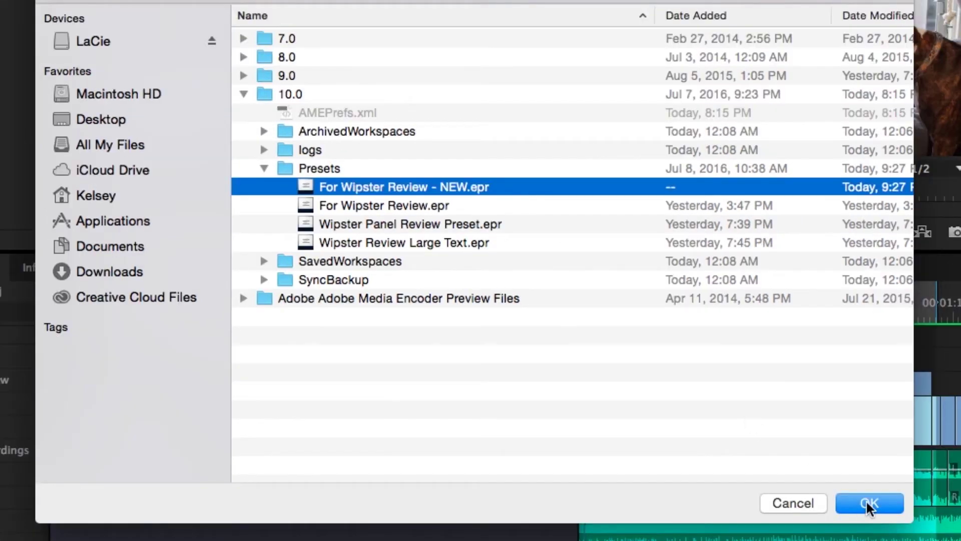
{"action": "left_click", "coordinate": [866, 500]}
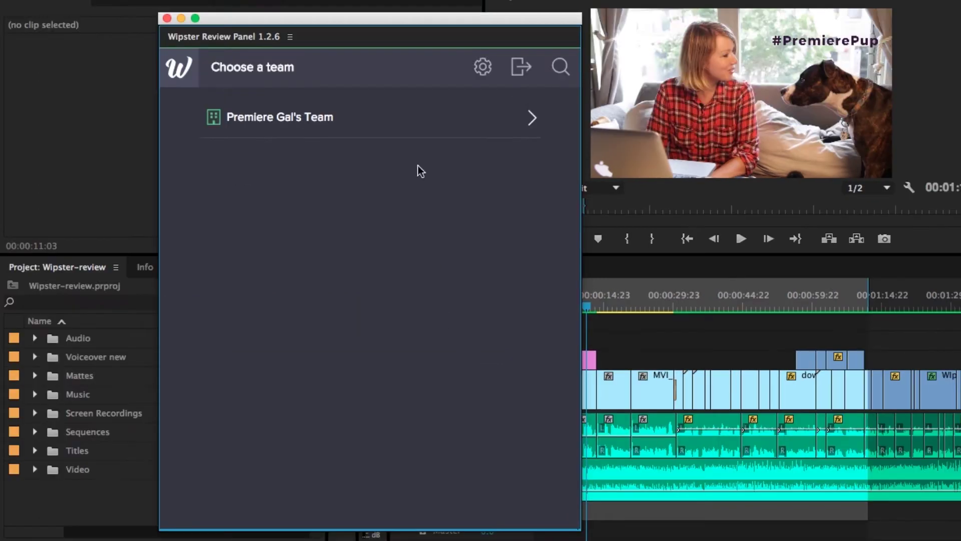
- Start a timeline upload from the team's Wipster folder, named Wipster-Premiere-Gal-v2
{"action": "left_click", "coordinate": [350, 79]}
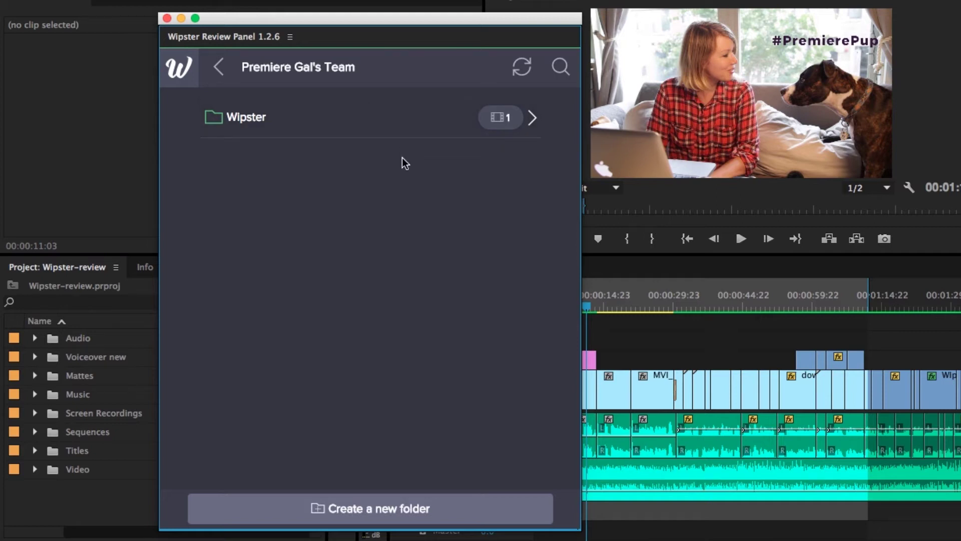
{"action": "left_click", "coordinate": [409, 133]}
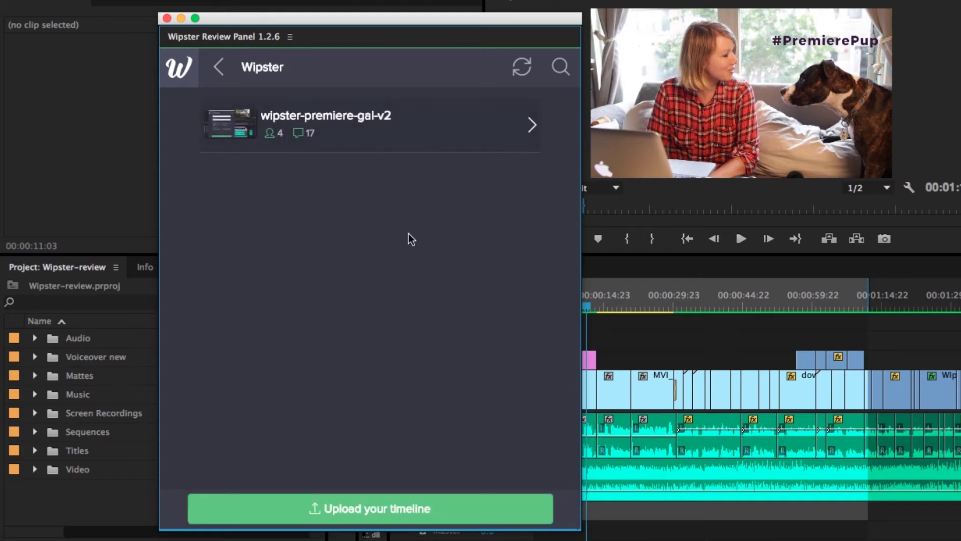
{"action": "left_click", "coordinate": [379, 511]}
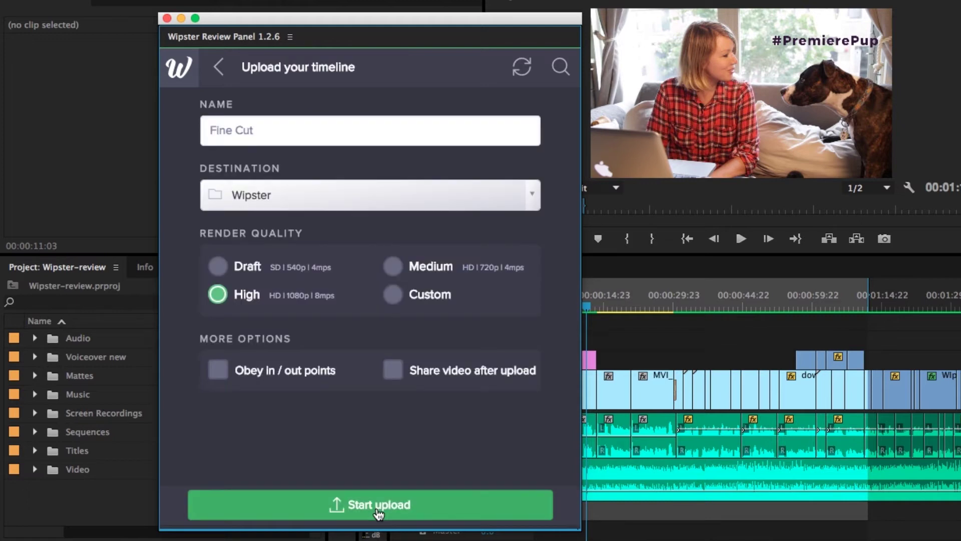
{"action": "left_click", "coordinate": [273, 134]}
{"action": "left_click_drag", "start_coordinate": [272, 133], "coordinate": [170, 122]}
{"action": "type", "text": "Wipster-Premiere-Gal-v2"}
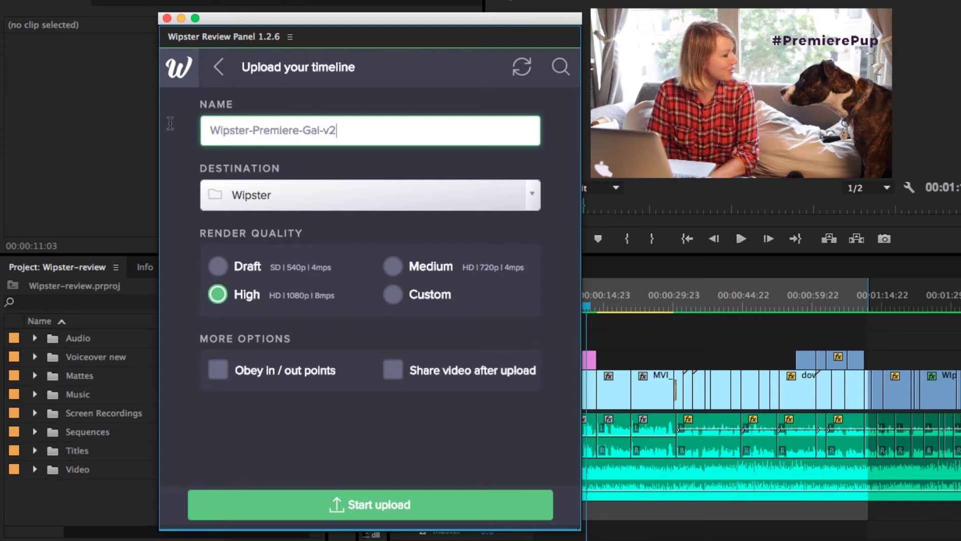
- Keep Wipster as destination, choose Custom quality, obey in/out points and share after upload
{"action": "left_click", "coordinate": [534, 199]}
{"action": "left_click", "coordinate": [560, 216]}
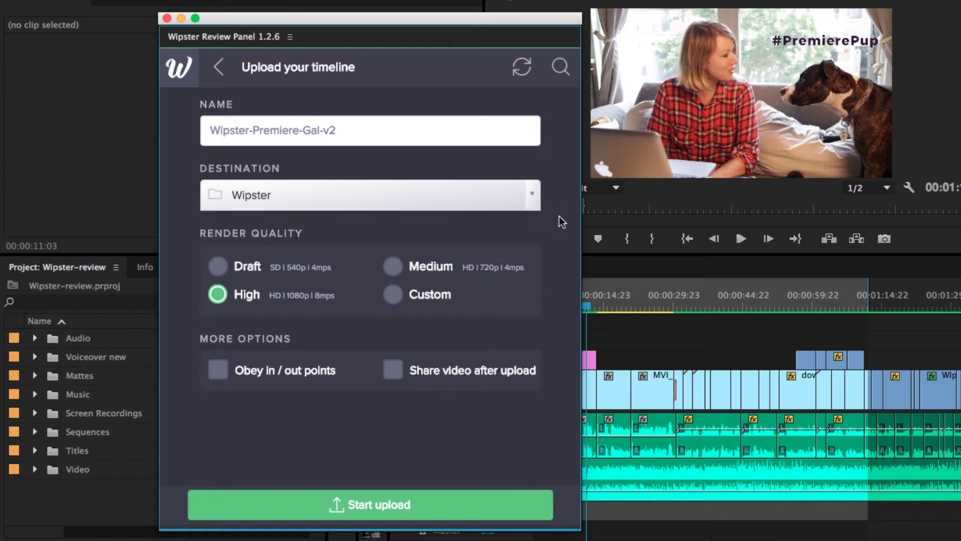
{"action": "left_click", "coordinate": [393, 294]}
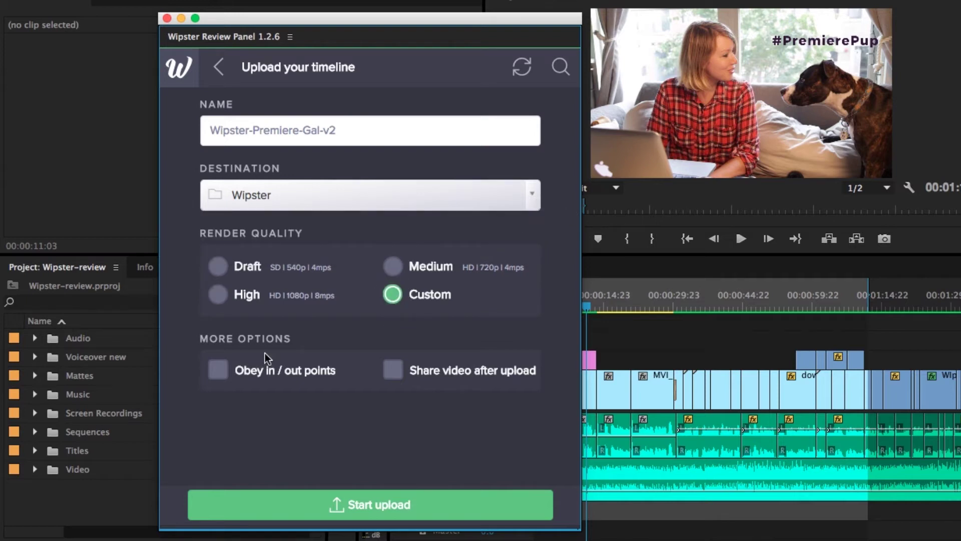
{"action": "left_click", "coordinate": [218, 381]}
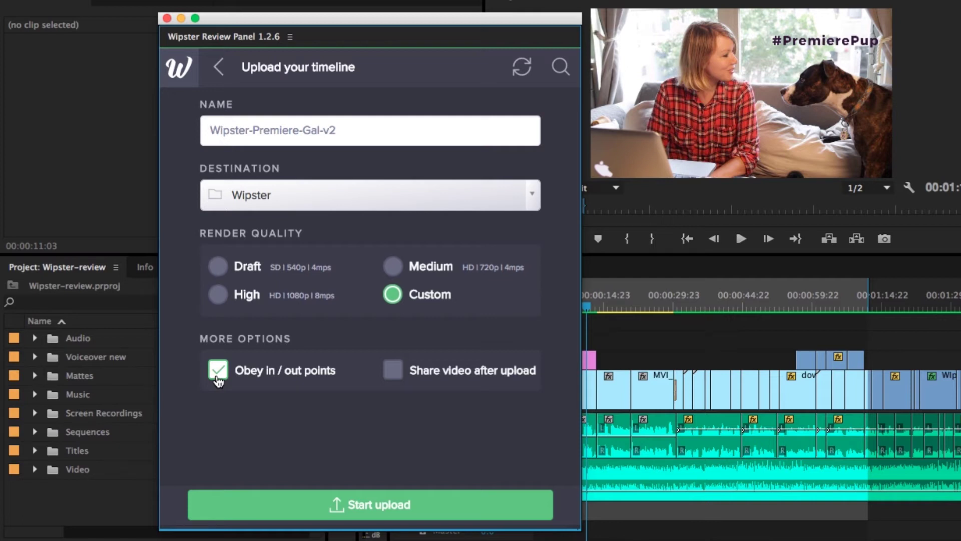
{"action": "left_click", "coordinate": [394, 372]}
{"action": "scroll", "coordinate": [393, 398], "scroll_direction": "down", "scroll_amount": 5}
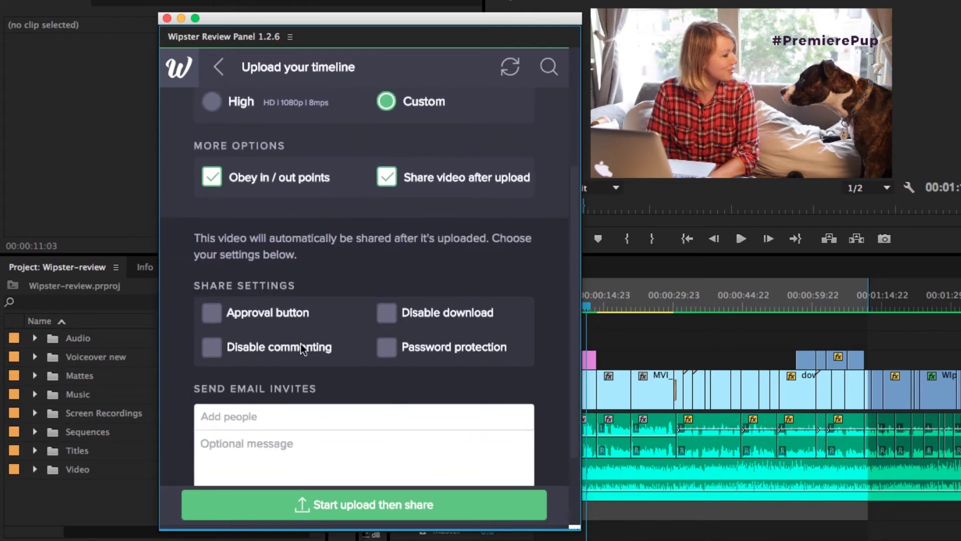
- Write the invite message 'Hey - Here is the new version!' with a sign-off name
{"action": "scroll", "coordinate": [545, 387], "scroll_direction": "down", "scroll_amount": 3}
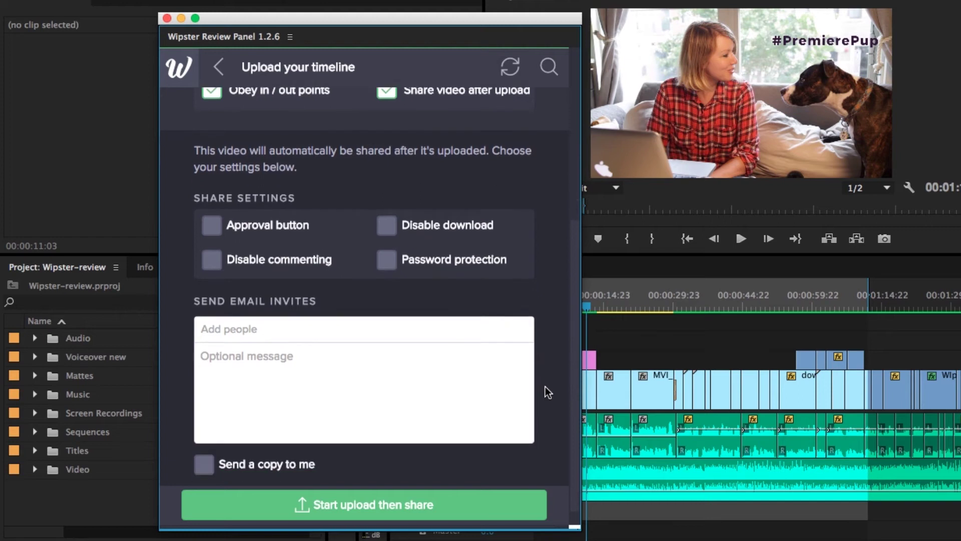
{"action": "left_click", "coordinate": [274, 382]}
{"action": "type", "text": "Hey - "}
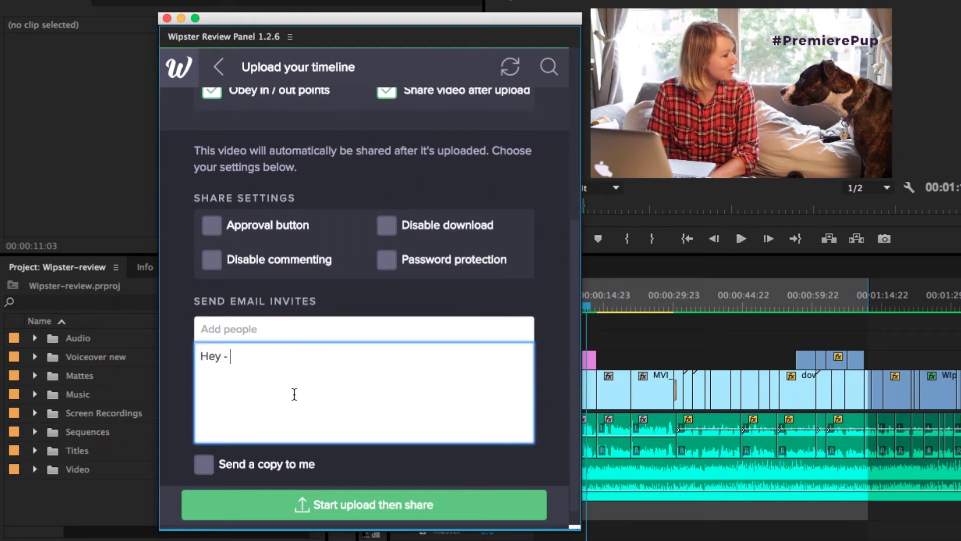
{"action": "type", "text": "Here is the new version!"}
{"action": "key", "text": "Return"}
{"action": "key", "text": "Return"}
{"action": "type", "text": "Premiere Gal"}
- Add the suggested reviewer, start the upload and share, then return to the Wipster folder
{"action": "left_click", "coordinate": [259, 329]}
{"action": "type", "text": "prem"}
{"action": "left_click", "coordinate": [261, 353]}
{"action": "left_click", "coordinate": [553, 393]}
{"action": "scroll", "coordinate": [552, 406], "scroll_direction": "down", "scroll_amount": 1}
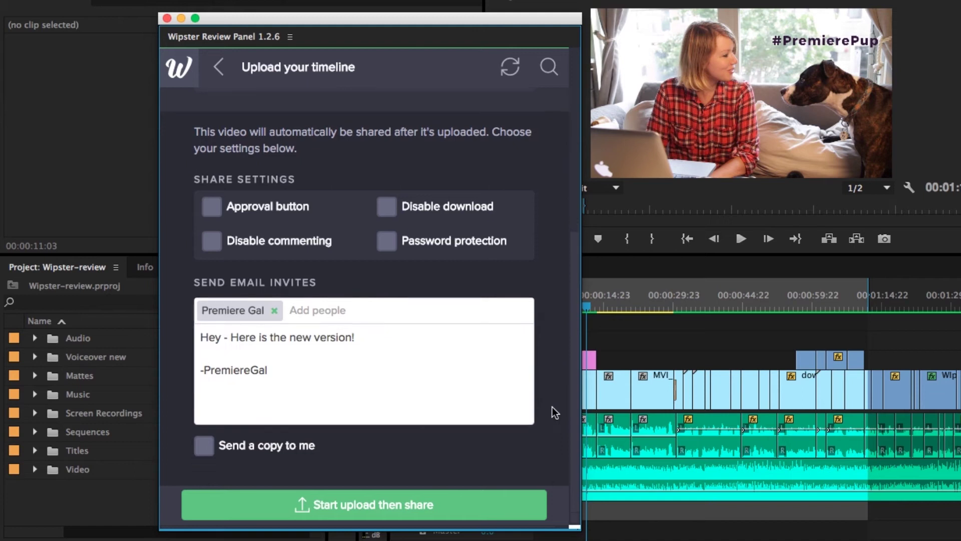
{"action": "left_click", "coordinate": [468, 511]}
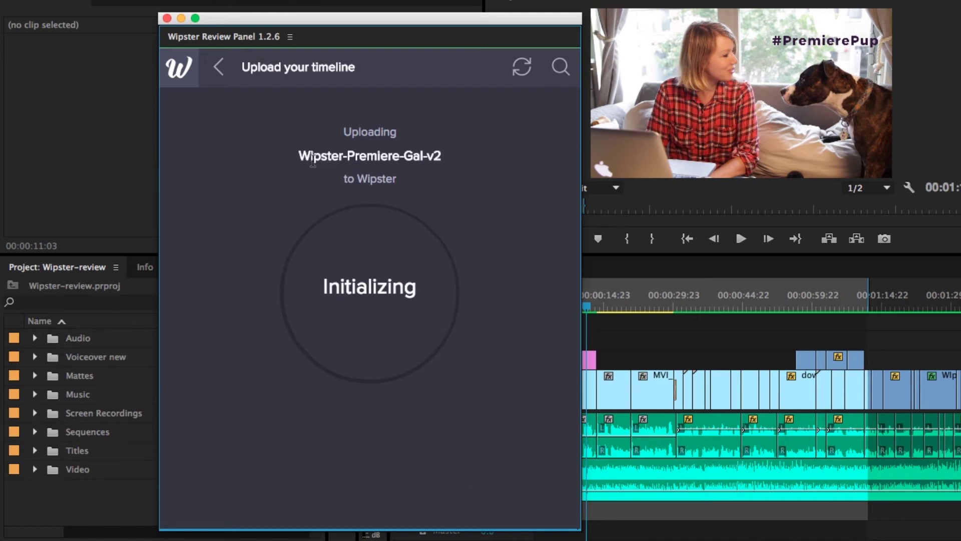
{"action": "left_click", "coordinate": [221, 75]}
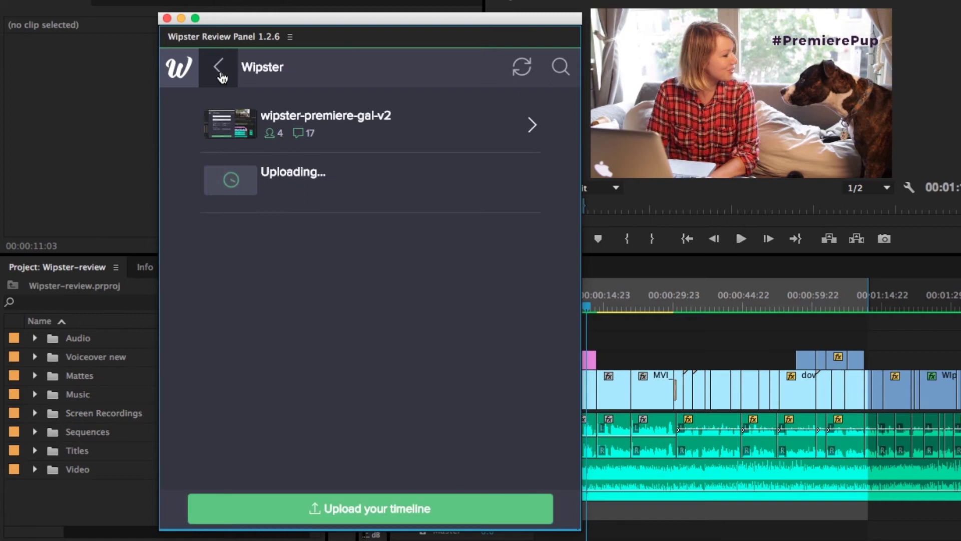
- Open the wipster-premiere-gal-v2 review, browse its comments and mark one thread complete
{"action": "left_click", "coordinate": [372, 134]}
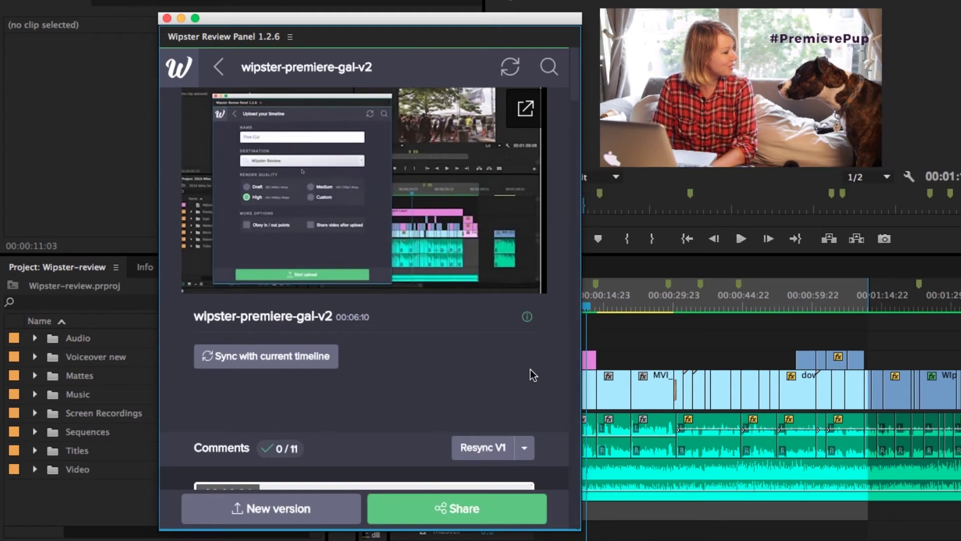
{"action": "scroll", "coordinate": [530, 375], "scroll_direction": "down", "scroll_amount": 5}
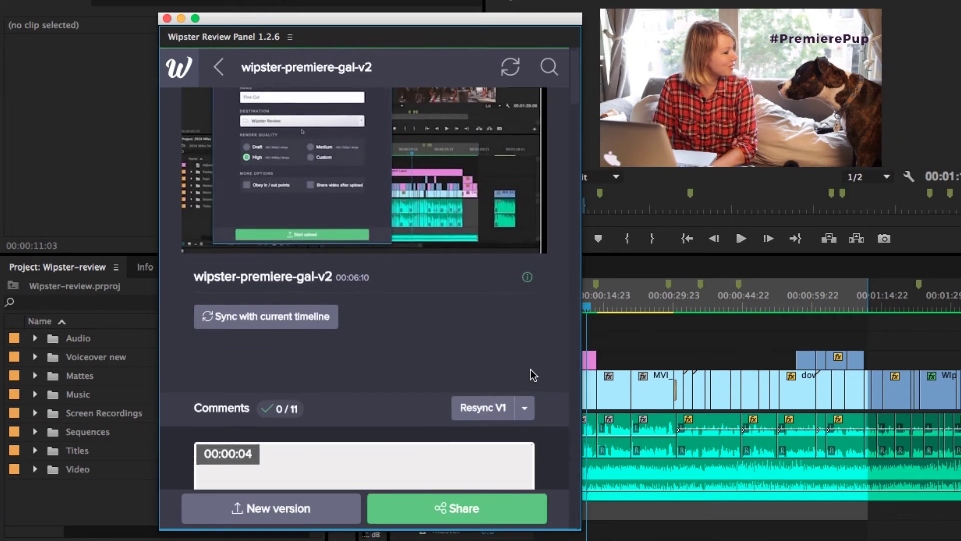
{"action": "scroll", "coordinate": [553, 376], "scroll_direction": "down", "scroll_amount": 5}
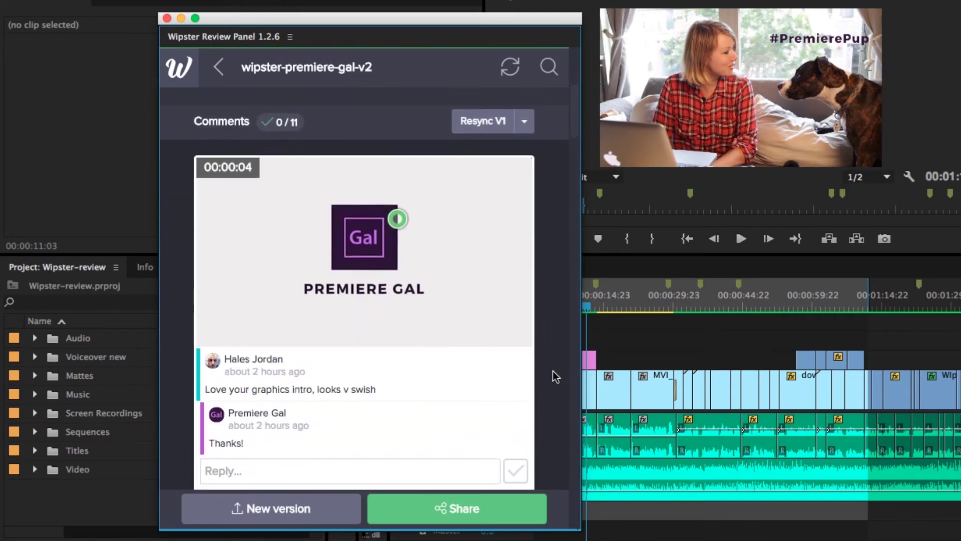
{"action": "scroll", "coordinate": [553, 371], "scroll_direction": "down", "scroll_amount": 7}
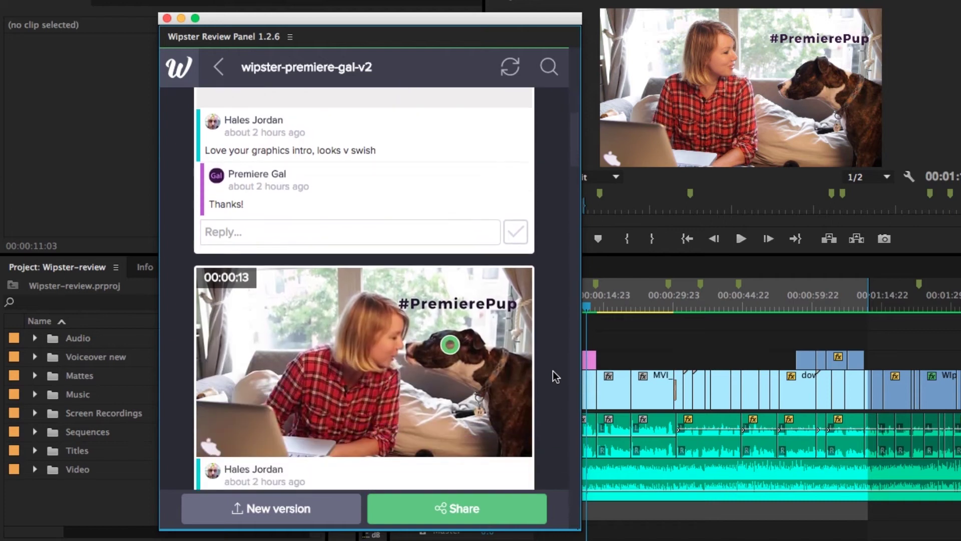
{"action": "scroll", "coordinate": [553, 371], "scroll_direction": "down", "scroll_amount": 10}
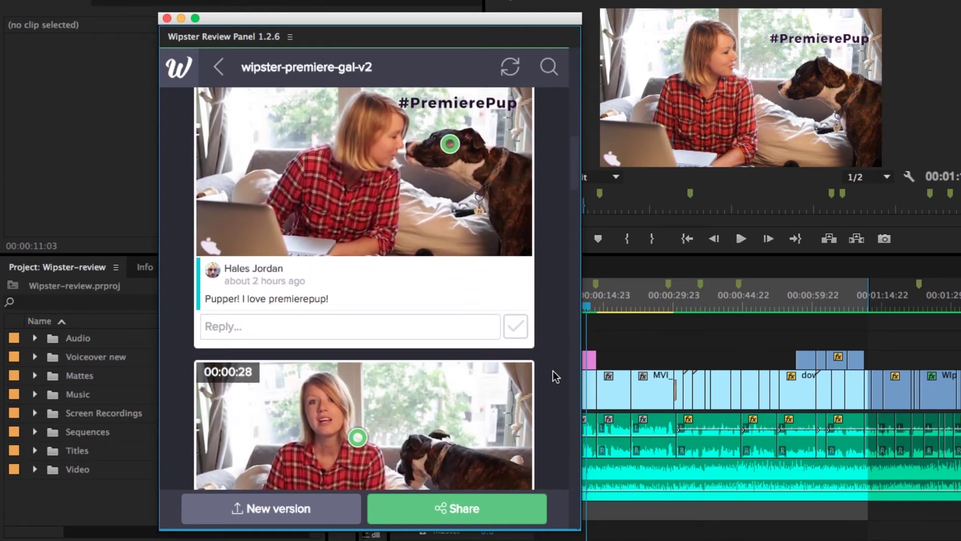
{"action": "left_click", "coordinate": [515, 428]}
{"action": "scroll", "coordinate": [553, 455], "scroll_direction": "down", "scroll_amount": 8}
{"action": "scroll", "coordinate": [554, 431], "scroll_direction": "down", "scroll_amount": 8}
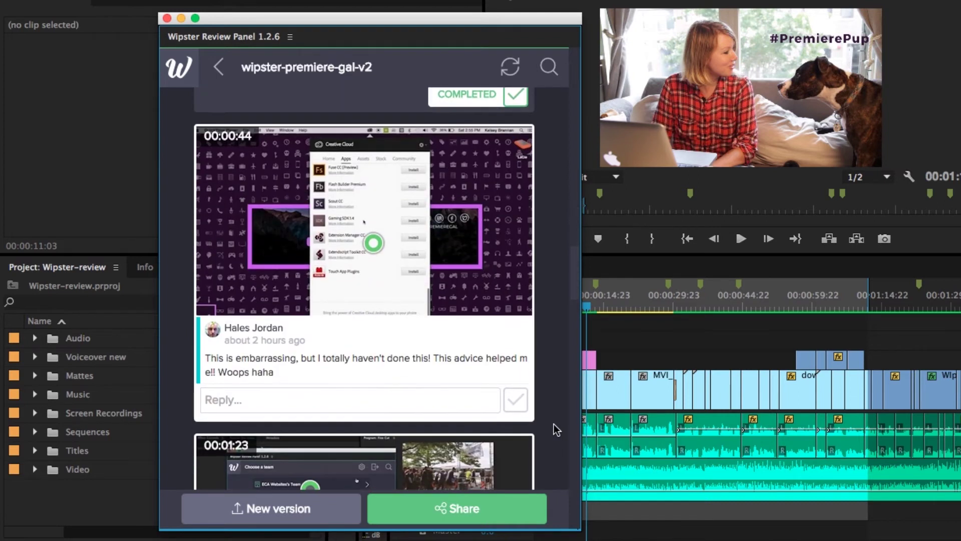
{"action": "scroll", "coordinate": [546, 447], "scroll_direction": "down", "scroll_amount": 7}
{"action": "scroll", "coordinate": [545, 446], "scroll_direction": "down", "scroll_amount": 20}
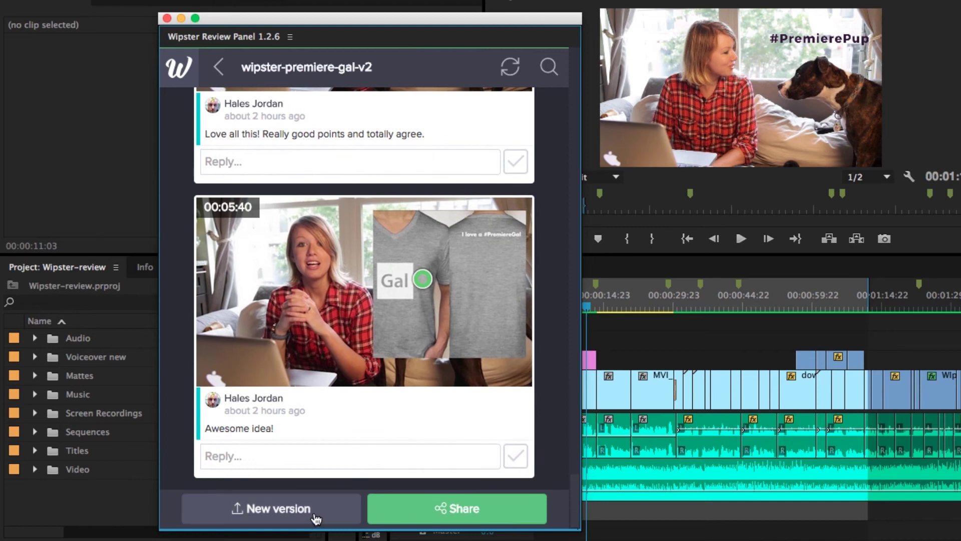